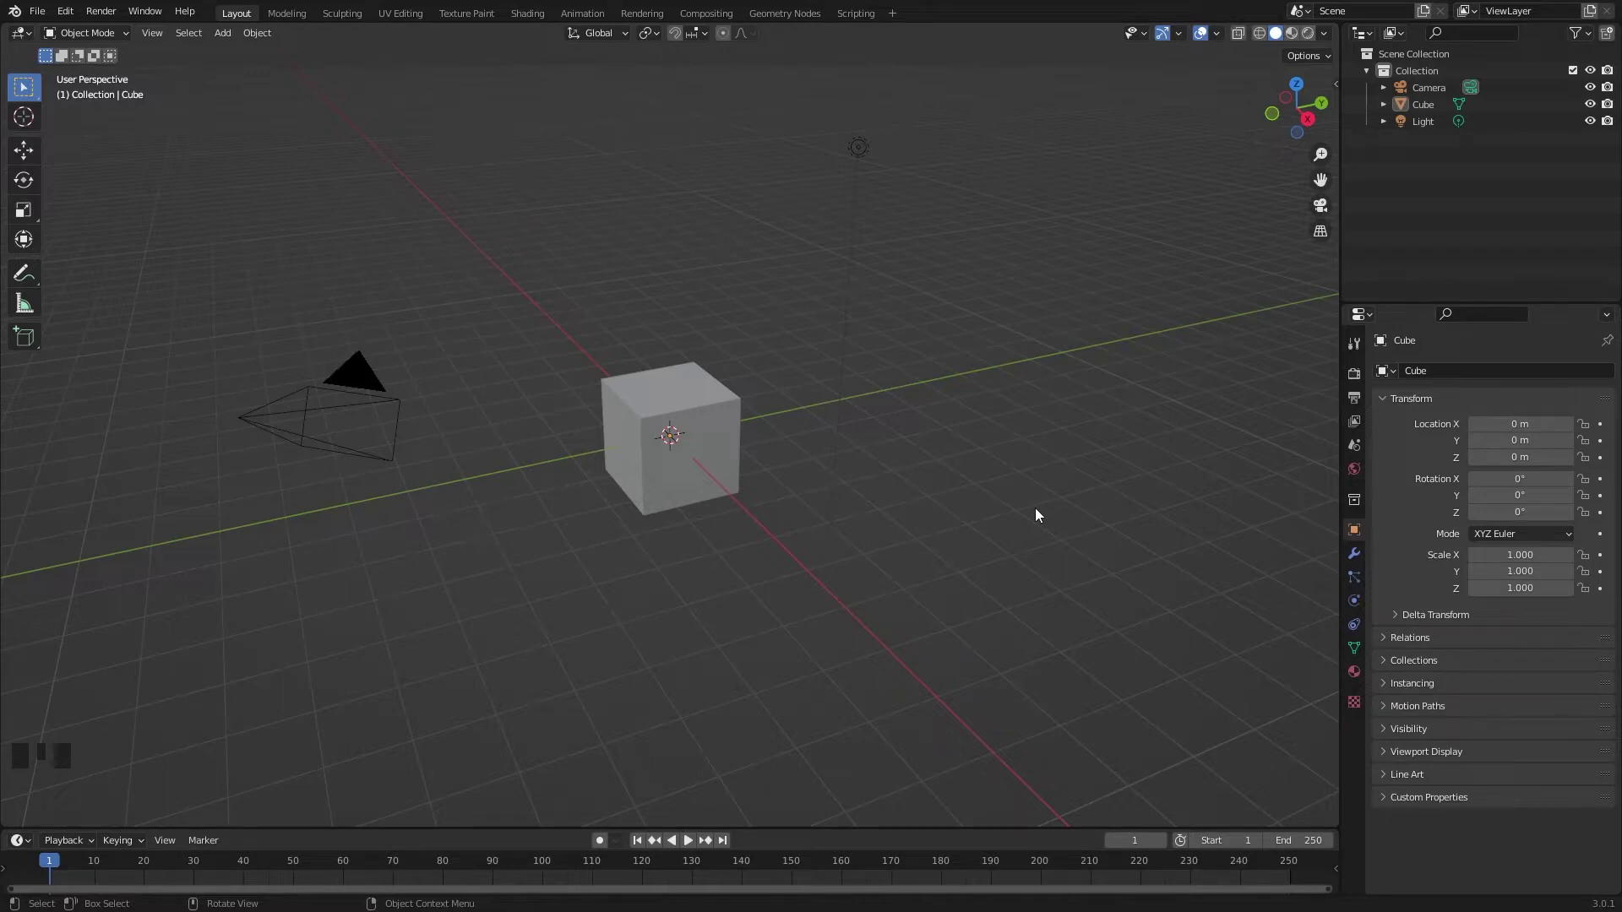
Look up the svg add-ons in the preferences to check that SVG import is enabled
left_click(66, 12)
left_click(134, 251)
left_click(483, 64)
type("svg")
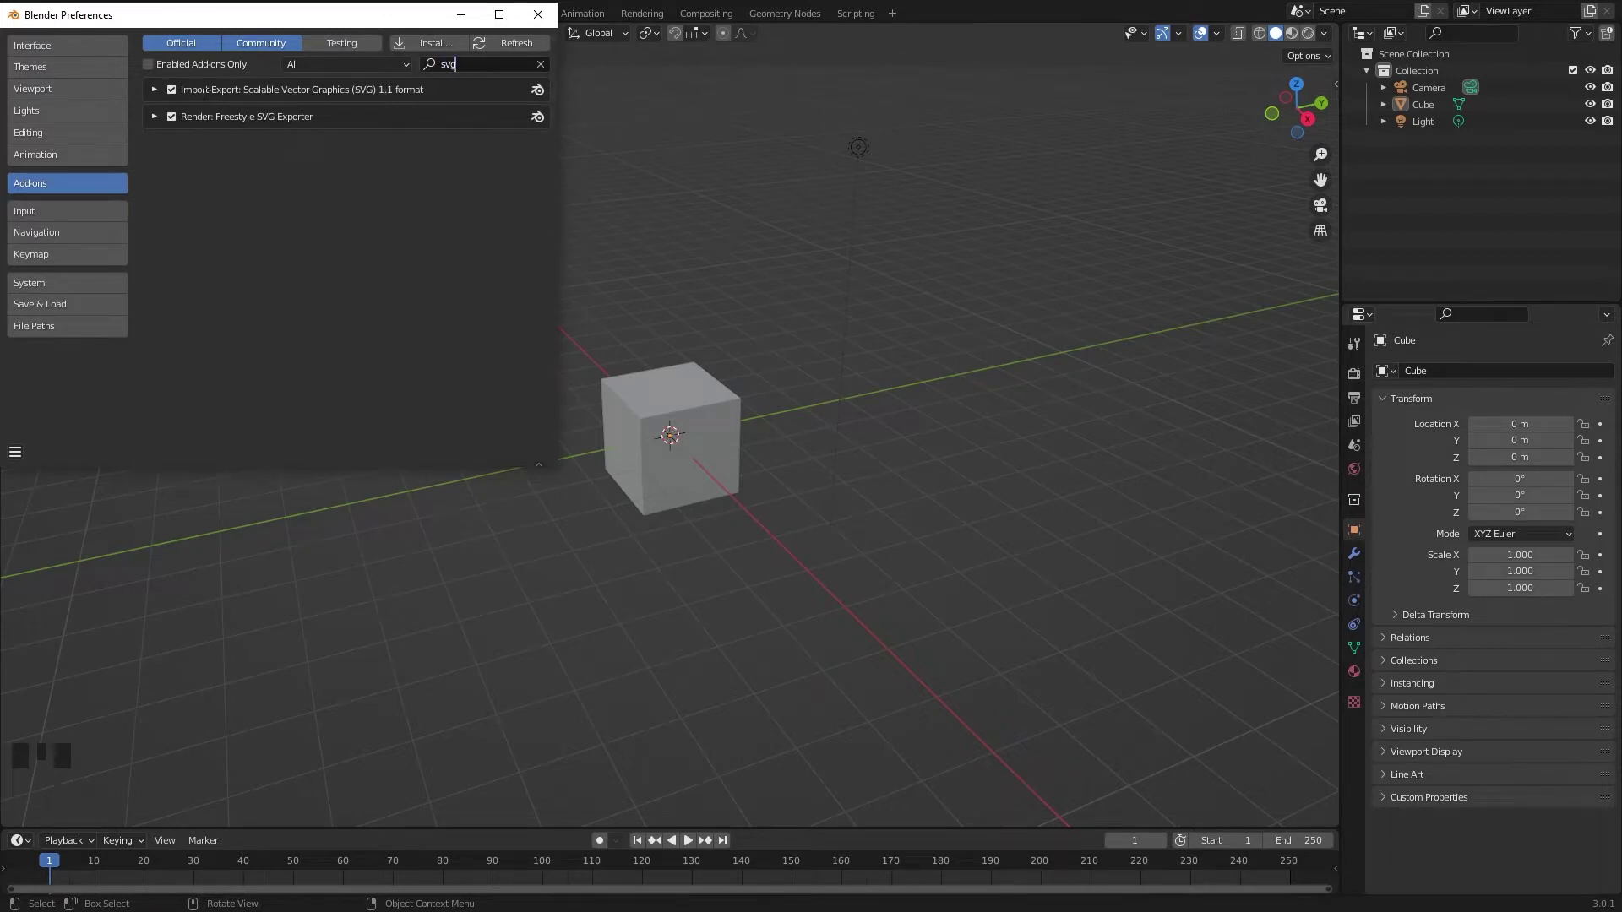
key("Return")
left_click(537, 15)
Delete all the default objects from the scene
key("a")
key("x")
left_click(740, 525)
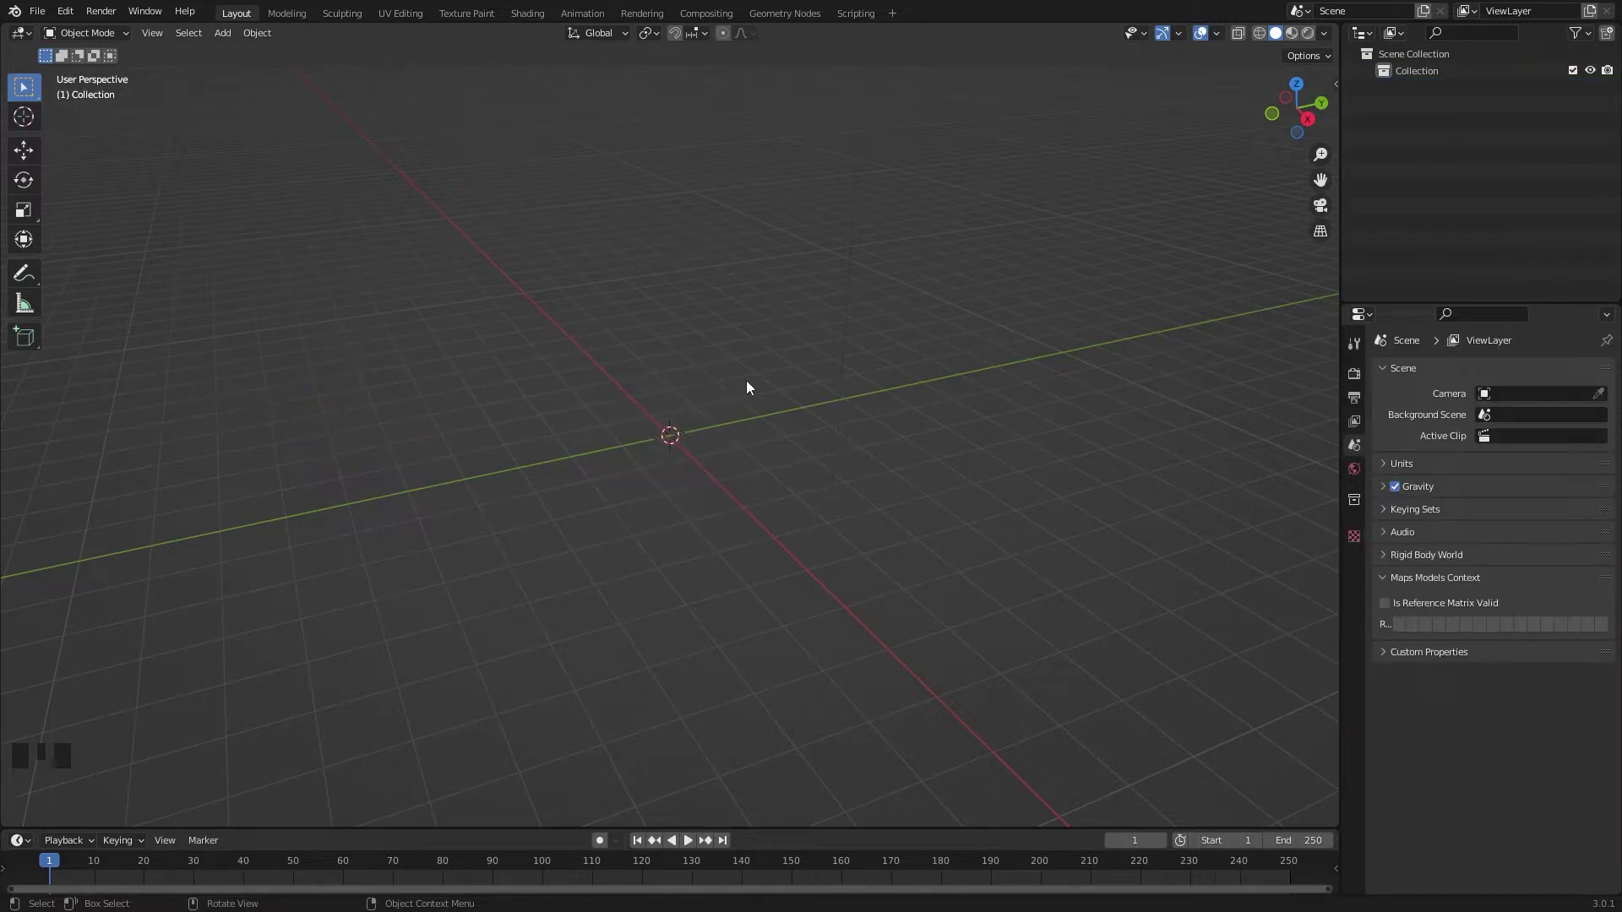
Switch to the Brave browser, search for "world map svg" and open the simplemaps free blank world map result
key("ctrl+q")
left_click(746, 382)
type("world mapo")
key("BackSpace")
type("svg")
key("Return")
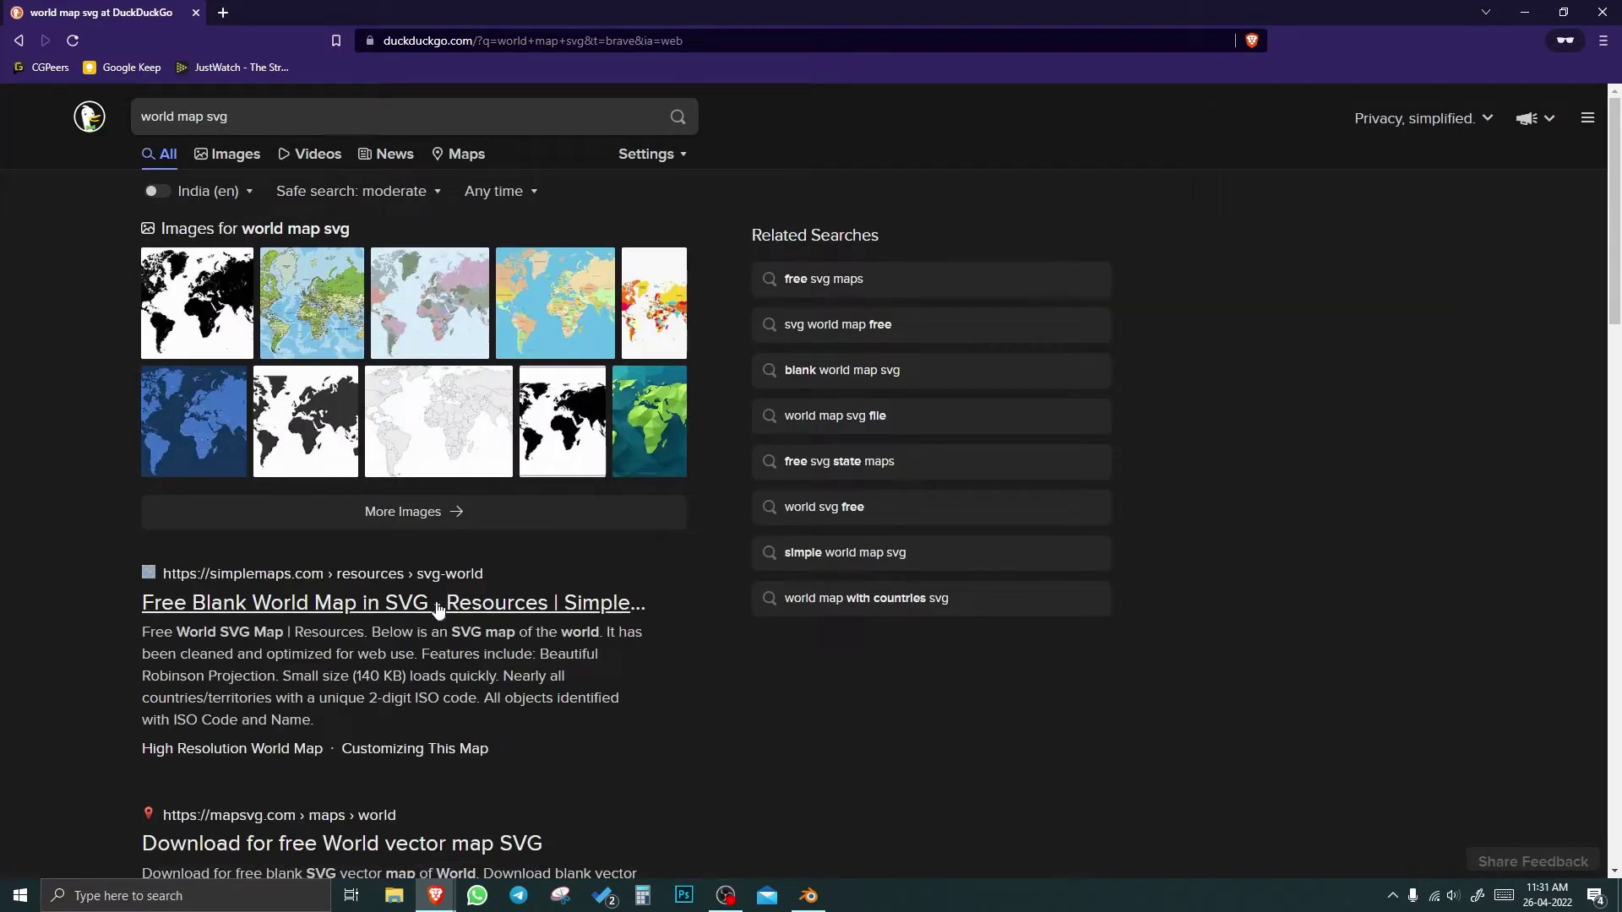
left_click(438, 610)
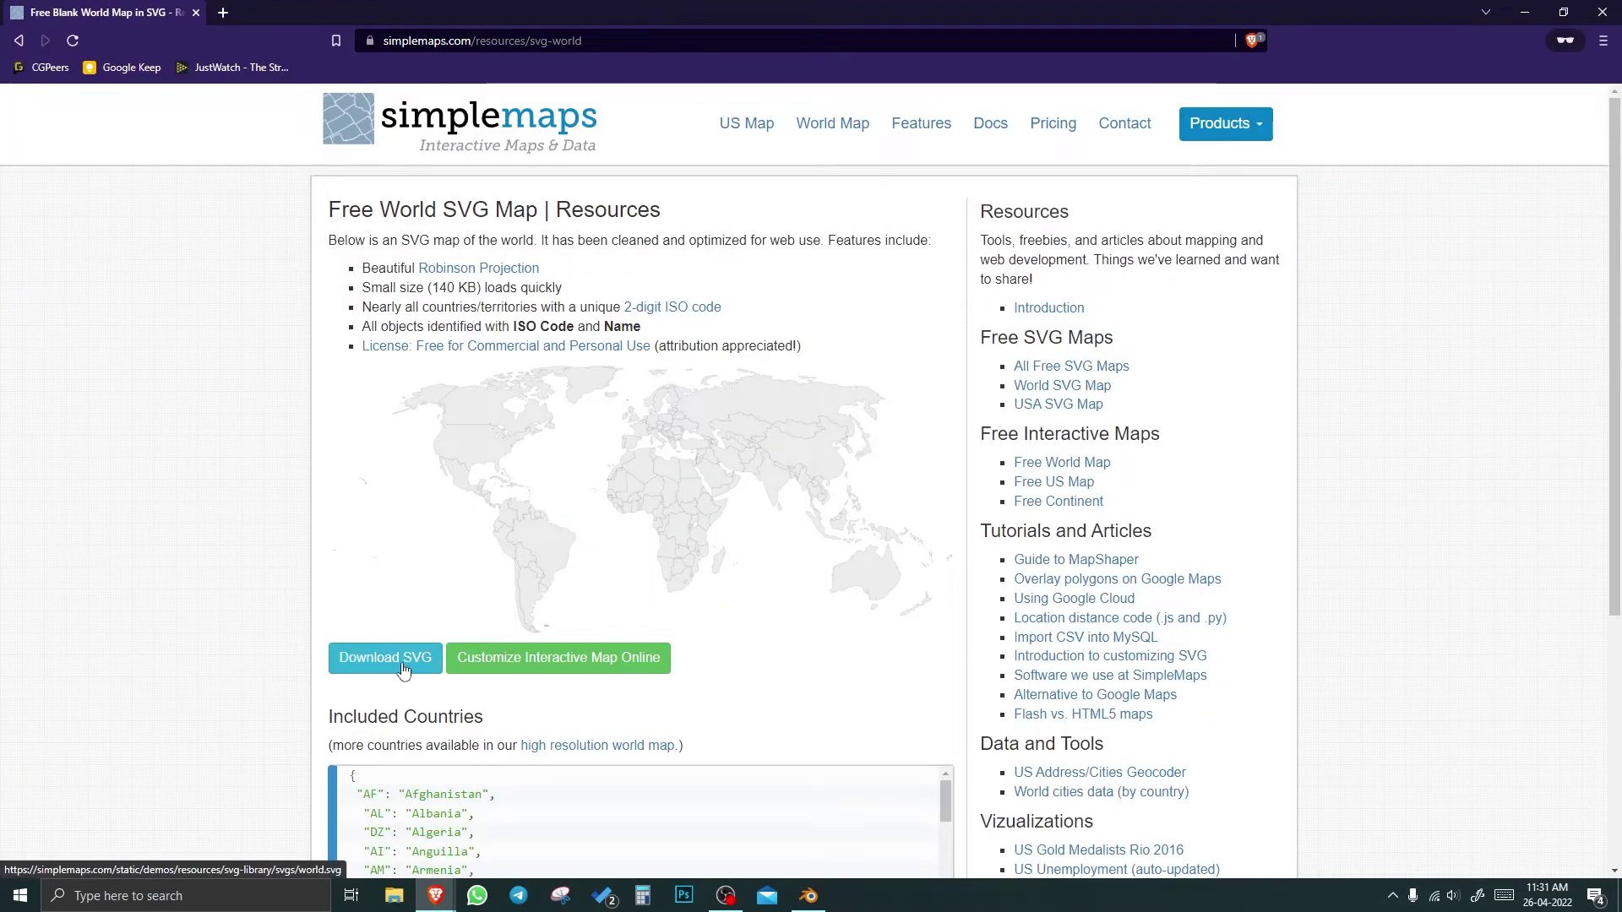
Download the world map as world.svg into the World Map Tutorial folder and close the browser
left_click(402, 668)
left_click(385, 658)
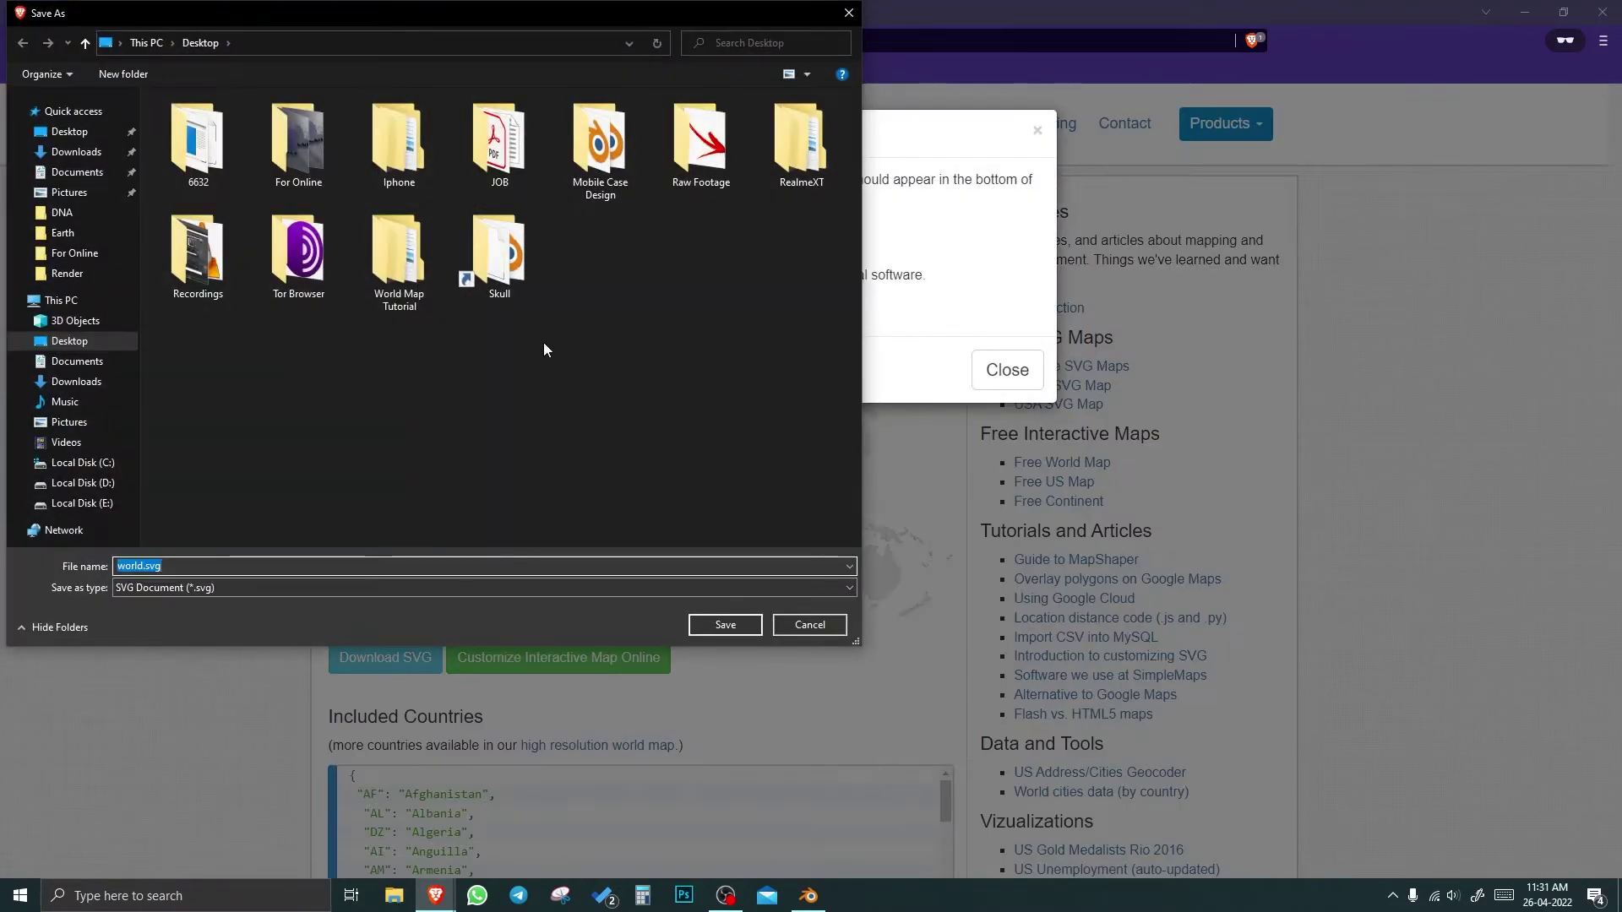
double_click(399, 253)
left_click(725, 625)
left_click(1010, 370)
left_click(1602, 11)
Return to Blender and import world.svg from the World Map Tutorial folder as an SVG
left_click(808, 896)
key("q")
left_click(37, 11)
mouse_move(77, 244)
left_click(293, 440)
scroll(862, 397, "down", 2)
double_click(789, 580)
left_click(777, 334)
left_click(1077, 687)
Select all objects in the world.svg collection and scale the map up to about 3.13 times its size
scroll(728, 503, "up", 12)
left_click(698, 524)
double_click(696, 523)
left_click_drag(555, 366, 963, 724)
left_click(835, 615)
scroll(768, 554, "down", 4)
right_click(1422, 88)
left_click(1285, 219)
key("s")
left_click(910, 788)
Rotate the selected map curves 90° about Z and 90° about Y so the map stands upright
type("r90z")
key("Return")
type("r90y")
key("Return")
Raise the map to about 0.91 m in Z and shift it along Y to about -0.91 m, centring it above the origin
key("g")
middle_click(861, 621)
left_click(825, 434)
key("g")
key("x")
key("y")
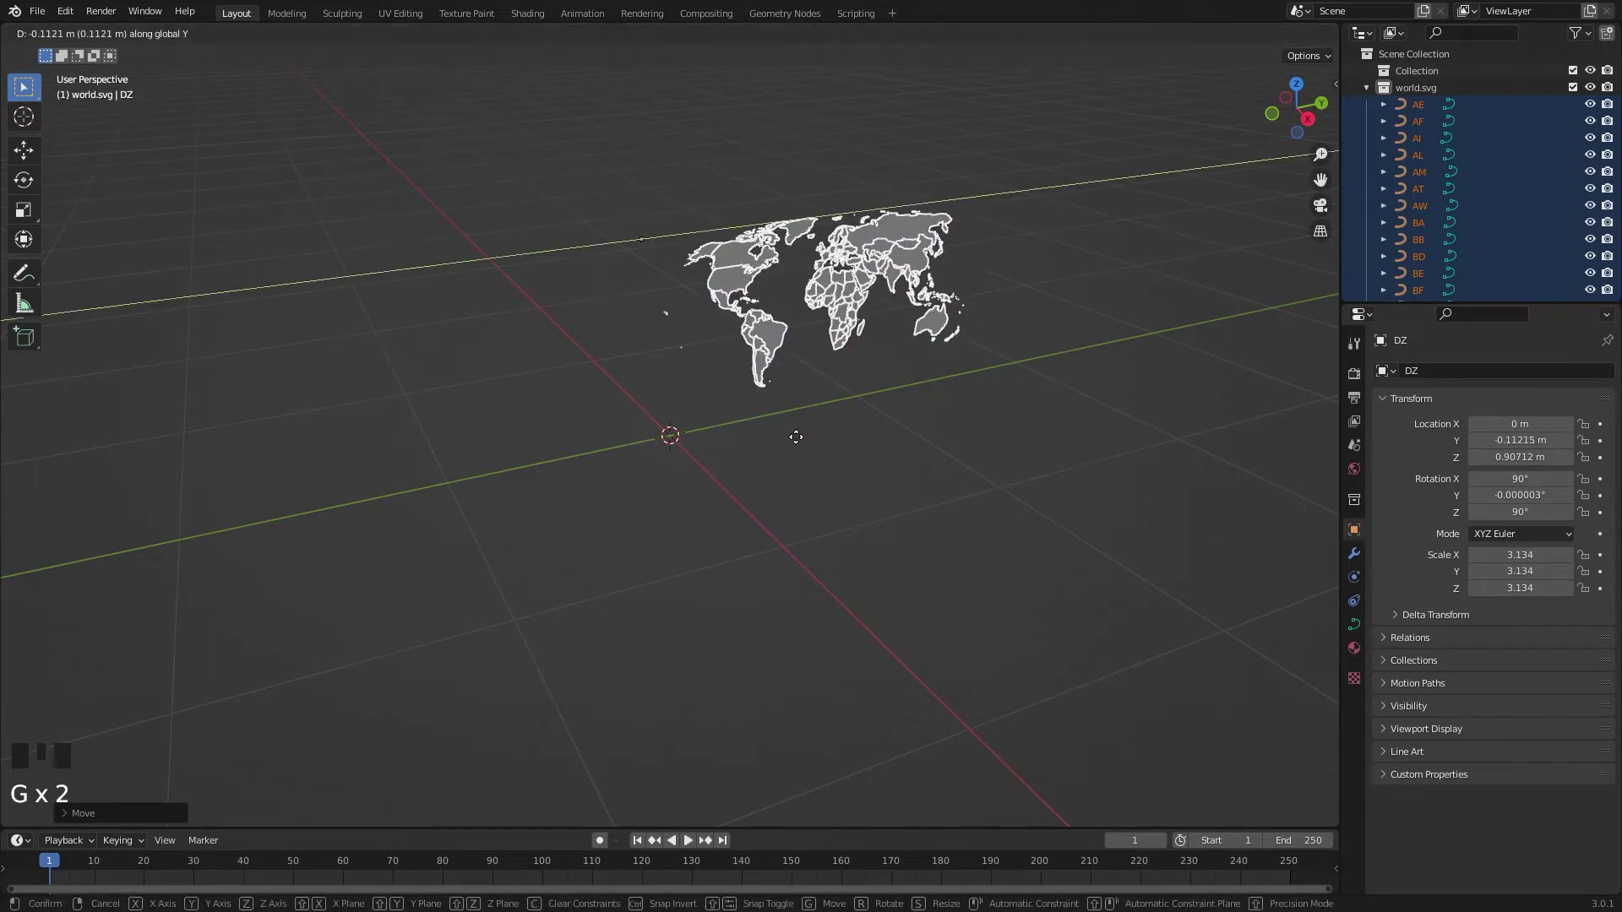
left_click(740, 577)
middle_click_drag(740, 576, 813, 558)
left_click(819, 565)
scroll(823, 560, "up", 3)
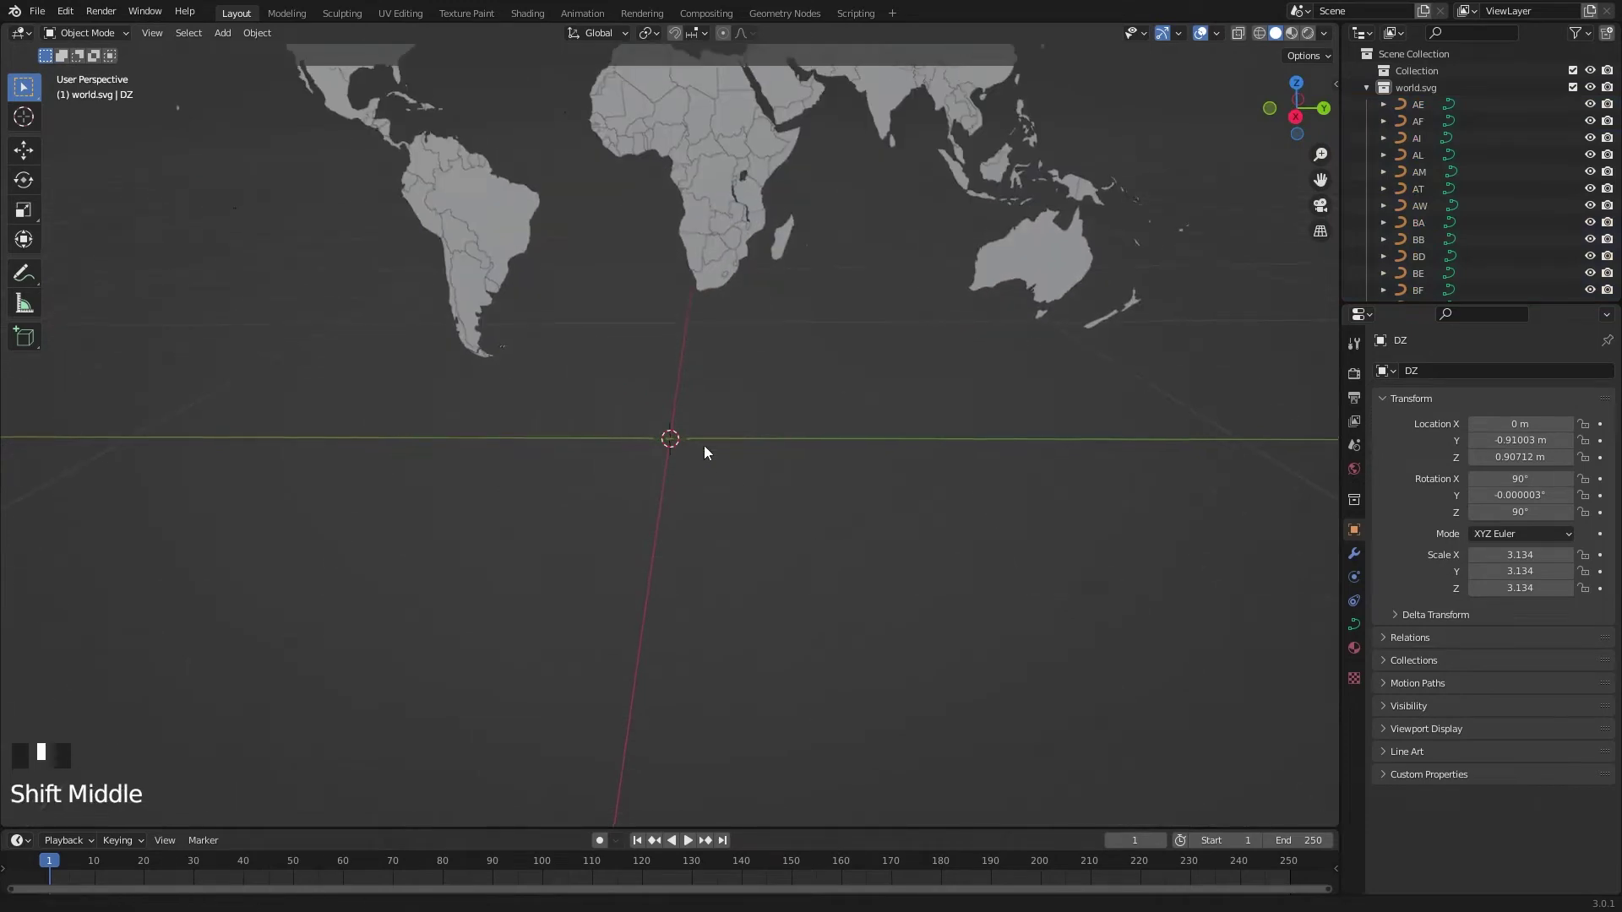
Select the India curve and set its geometry extrude to 0.003 m
middle_click_drag(706, 453, 620, 469, "shift")
scroll(951, 359, "up", 1)
left_click(910, 352)
scroll(969, 377, "up", 2)
left_click(1354, 625)
left_click(1413, 646)
mouse_move(1528, 691)
left_mouse_down()
mouse_move(1588, 690)
mouse_move(1533, 691)
mouse_move(1554, 691)
left_mouse_up()
Set the India curve's bevel depth to 0.0005 m
middle_click_drag(511, 551, 673, 561)
scroll(561, 543, "down", 2)
scroll(843, 601, "up", 1)
scroll(1492, 716, "down", 1)
scroll(1490, 716, "down", 4)
mouse_move(1536, 652)
left_mouse_down("shift")
mouse_move(1584, 653)
mouse_move(1547, 663)
left_mouse_up("shift")
left_click(1493, 651)
type("0")
key("BackSpace")
type("5")
key("Return")
scroll(1012, 515, "down", 5)
left_click(1042, 573)
Select all curves in the world.svg collection with India as the active object
middle_click_drag(1042, 572, 915, 582)
middle_click_drag(787, 417, 607, 459)
scroll(603, 458, "down", 2)
right_click(1422, 85)
left_click(1331, 181)
left_click(671, 426, "shift")
scroll(614, 485, "up", 4, "shift")
scroll(613, 485, "up", 4)
middle_click_drag(540, 453, 559, 534)
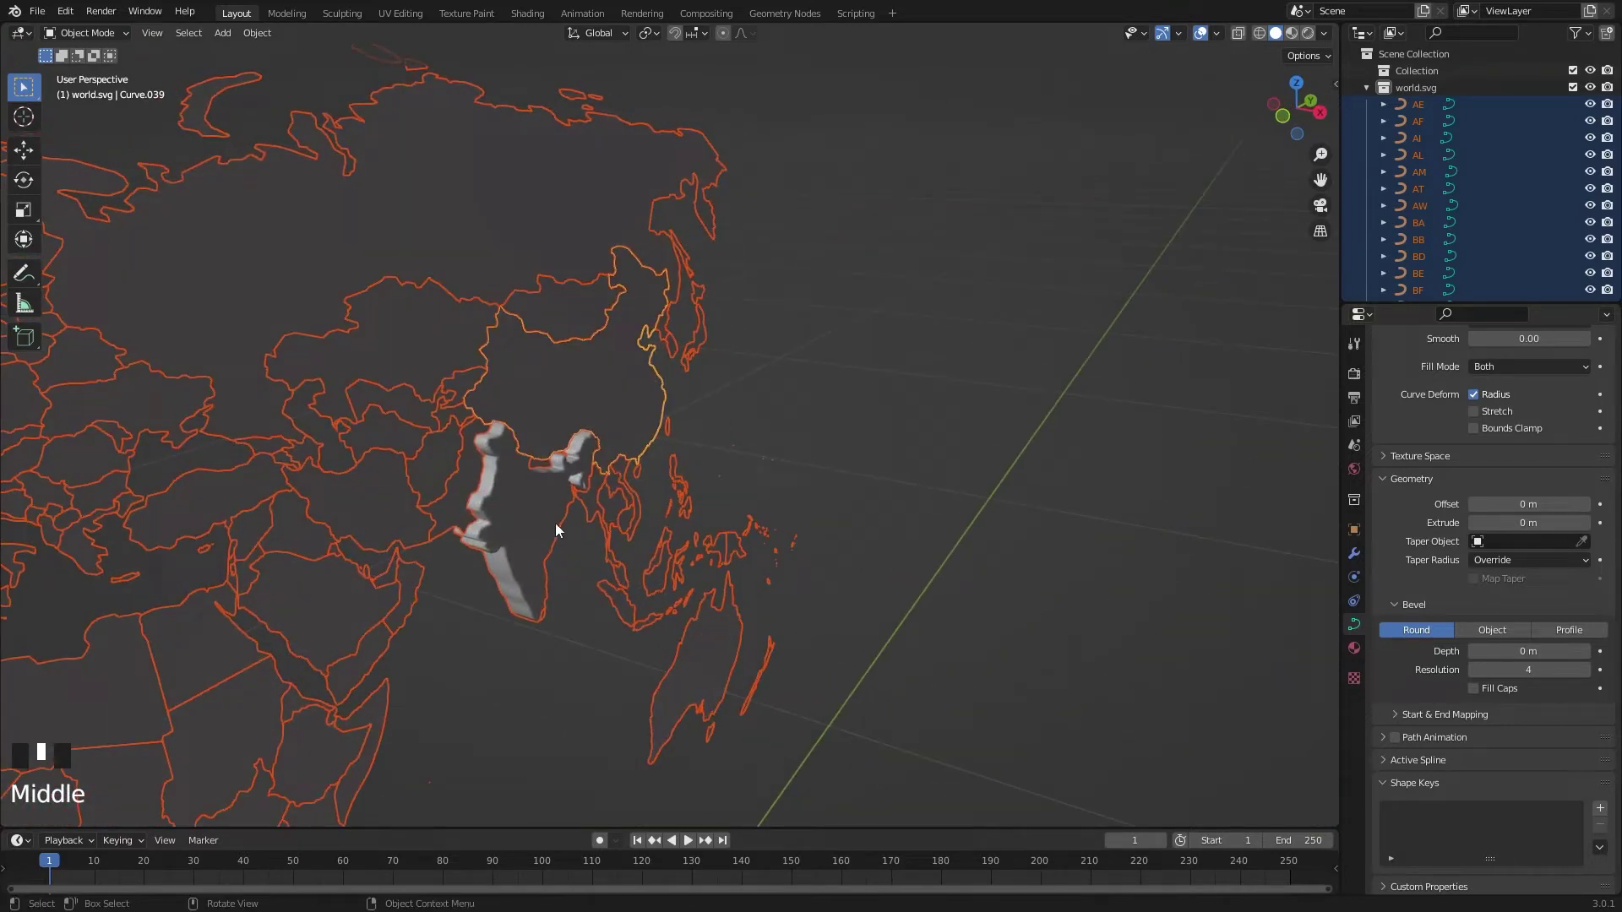
key("shift")
left_click(519, 505, "shift")
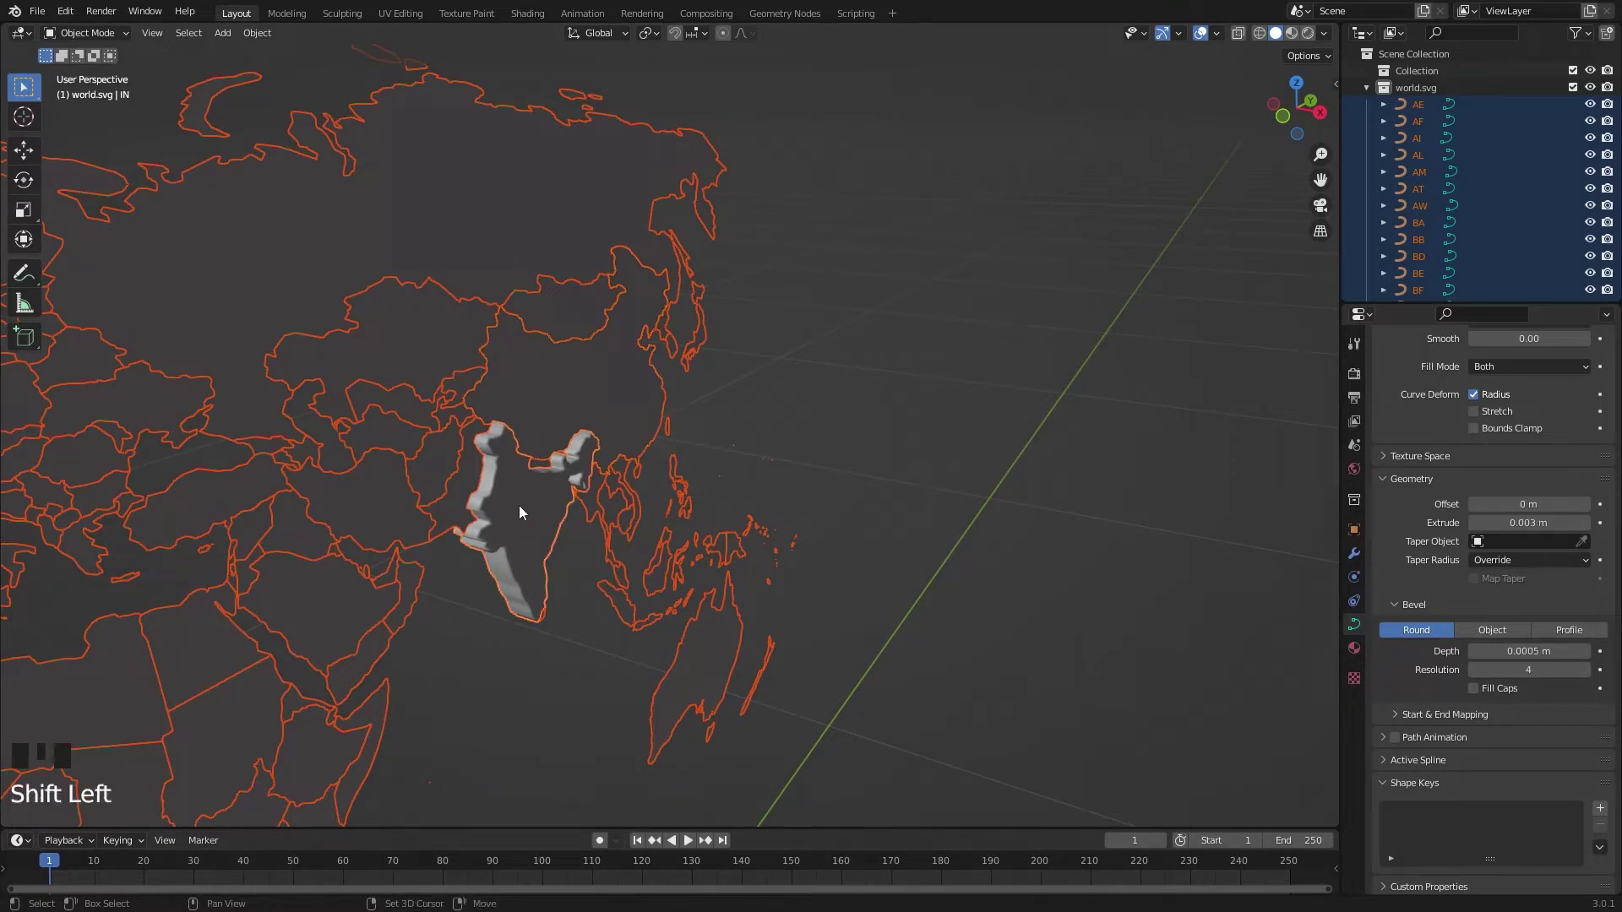
Copy India's extrude and bevel depth values to all the selected country curves
scroll(608, 558, "down", 2)
middle_click_drag(680, 626, 610, 626)
right_click(1473, 524)
left_click(1419, 649)
middle_click_drag(1256, 662, 880, 625)
right_click(1509, 652)
left_click(1466, 772)
scroll(875, 662, "up", 10)
scroll(735, 515, "down", 8)
left_click(1005, 605)
Add a backdrop mesh at the map and scale it along Y and Z into a wide wall
middle_click_drag(1005, 606, 875, 625)
scroll(875, 625, "down", 5)
middle_click_drag(652, 568, 682, 504)
scroll(656, 586, "up", 5)
middle_click_drag(655, 587, 830, 516, "shift")
key("shift+a")
left_click(874, 529)
key("s")
key("y")
left_click(764, 605)
key("s")
key("z")
left_click(866, 656)
Position the backdrop wall directly behind the map and enlarge it so it extends beyond the map on all sides
key("KP_1")
key("g")
left_click(866, 520)
key("s")
left_click(854, 515)
key("g")
left_click(812, 508)
scroll(808, 564, "down", 4)
middle_click_drag(812, 508, 853, 525)
key("s")
left_click(920, 576)
scroll(873, 621, "up", 5)
middle_click_drag(873, 621, 836, 601)
scroll(844, 617, "down", 4)
Add a camera and align it to the current view of the map
key("shift+a")
left_click(752, 823)
scroll(743, 631, "up", 2)
middle_click_drag(759, 542, 786, 625, "shift")
scroll(768, 610, "up", 2)
key("ctrl+alt+KP_0")
Adjust the camera with walk navigation so the whole world map sits inside the frame
key("shift+grave")
left_click(670, 434)
key("shift+grave")
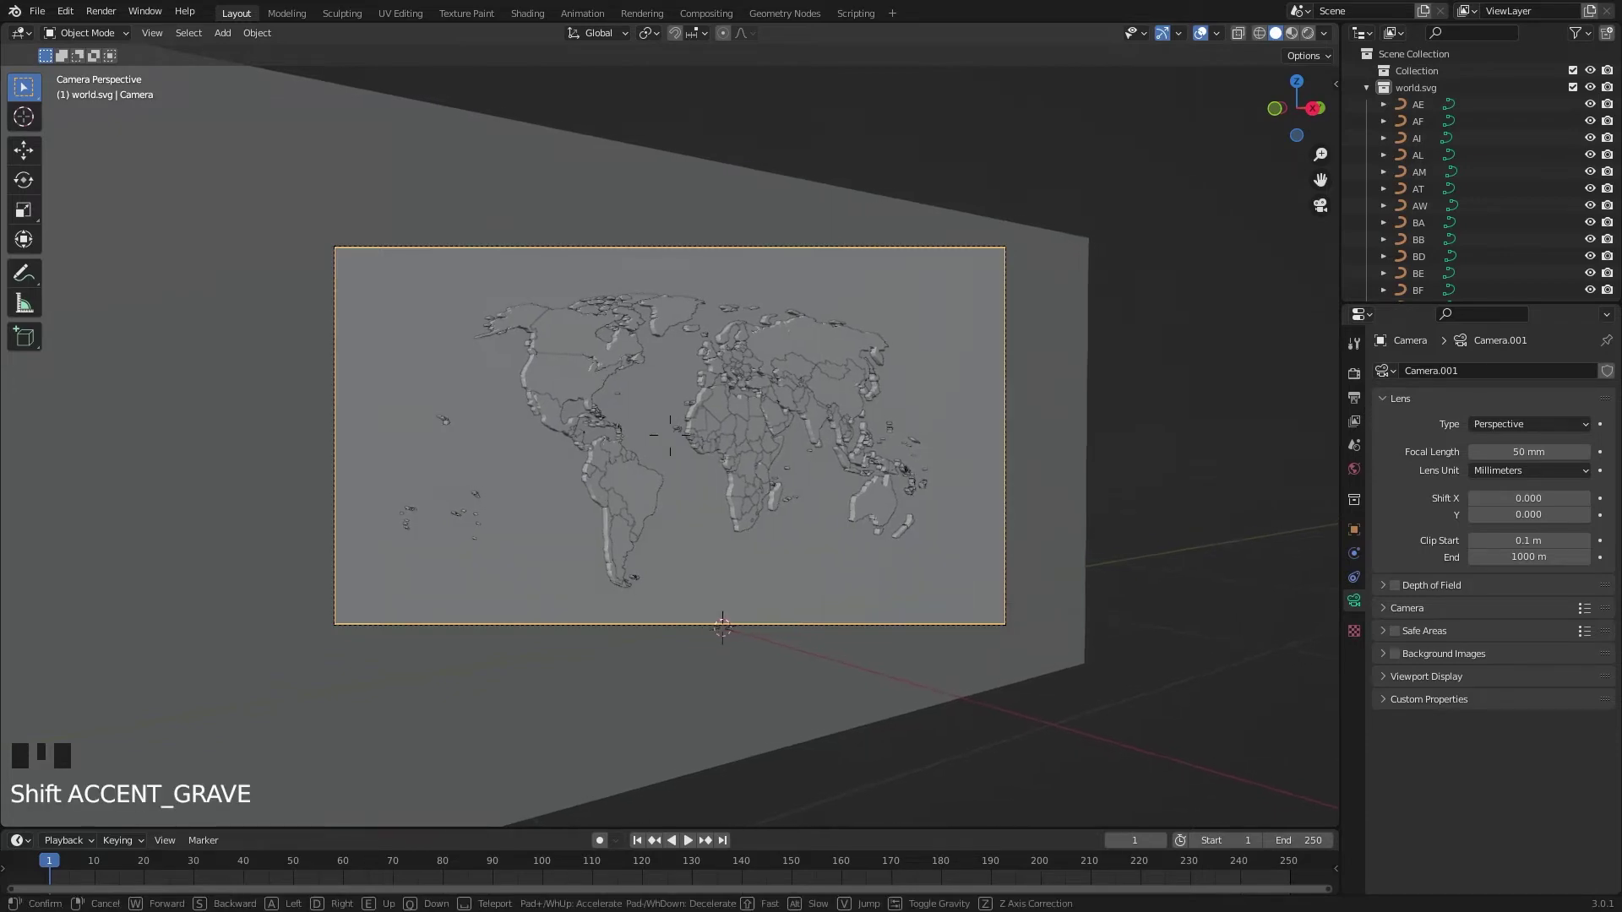
left_click(671, 434)
Switch to rendered shading and light the world with an environment texture image from the Environment Textuers folder
middle_click_drag(814, 451, 894, 419)
scroll(895, 419, "up", 2)
left_click(1305, 36)
left_click(1354, 468)
left_click(1476, 485)
left_click(1122, 560)
left_click(1550, 507)
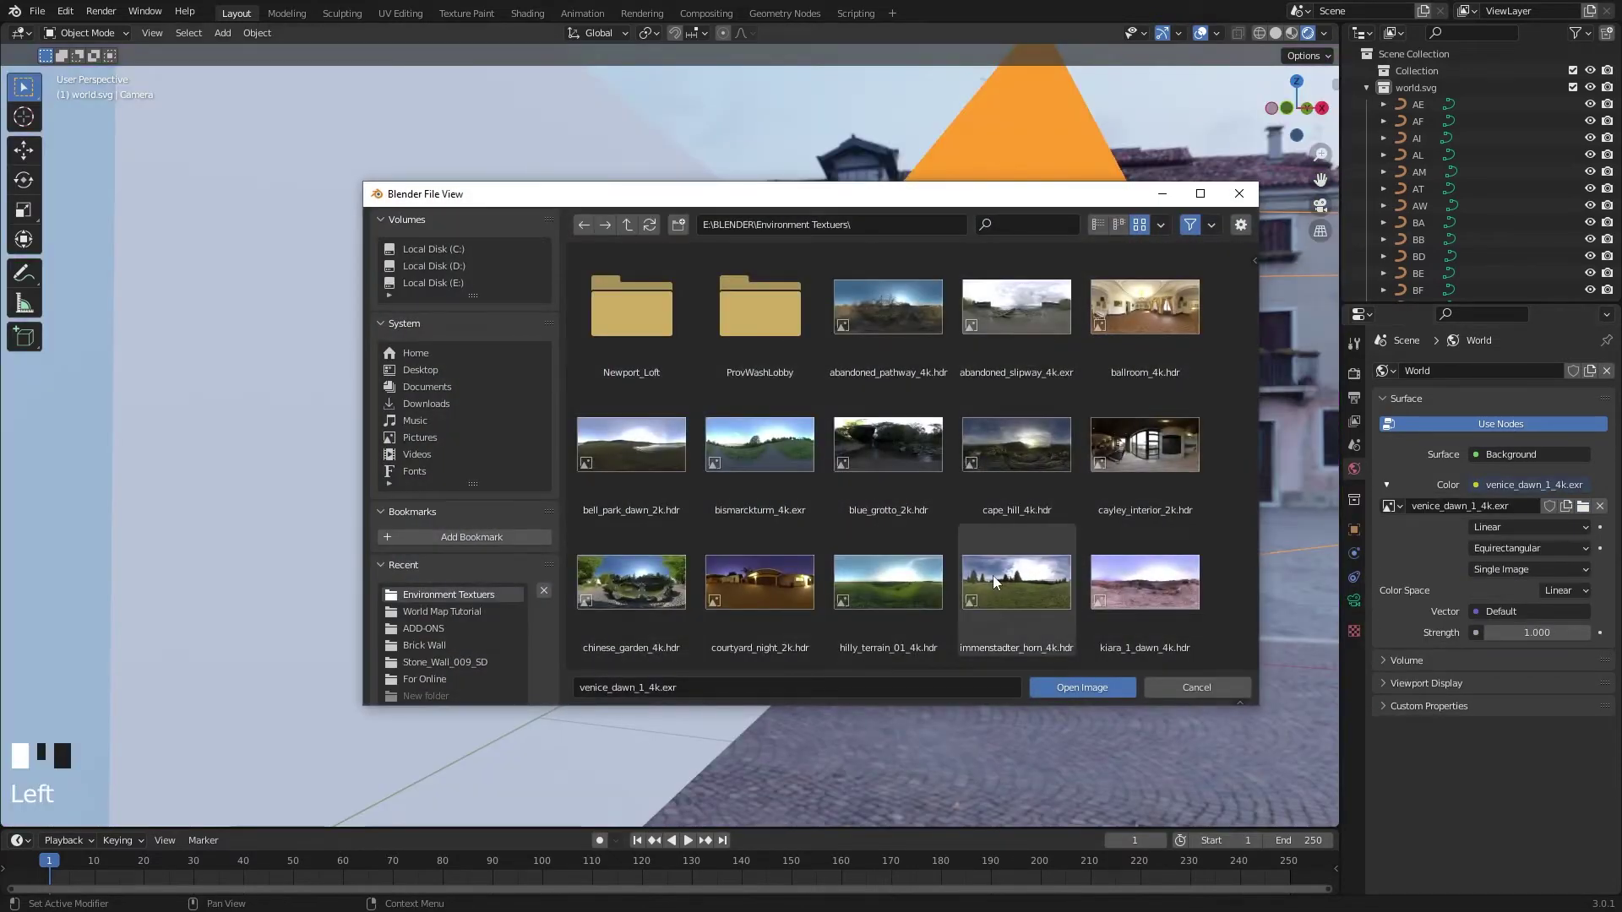
scroll(992, 576, "down", 1)
scroll(994, 574, "down", 8)
left_click(846, 580)
left_click(1093, 686)
Set the render engine to Cycles and view the scene through the camera
middle_click_drag(1093, 687, 998, 691)
key("KP_0")
left_click(1354, 372)
left_click(1530, 372)
left_click(1511, 422)
left_click(1508, 414)
key("KP_0")
Select India on the map and make the countries' shared SVGMat material fully metallic with a lower roughness
left_click(864, 331)
left_click(875, 402)
left_click(1354, 648)
left_click(1517, 522)
scroll(1532, 605, "down", 2)
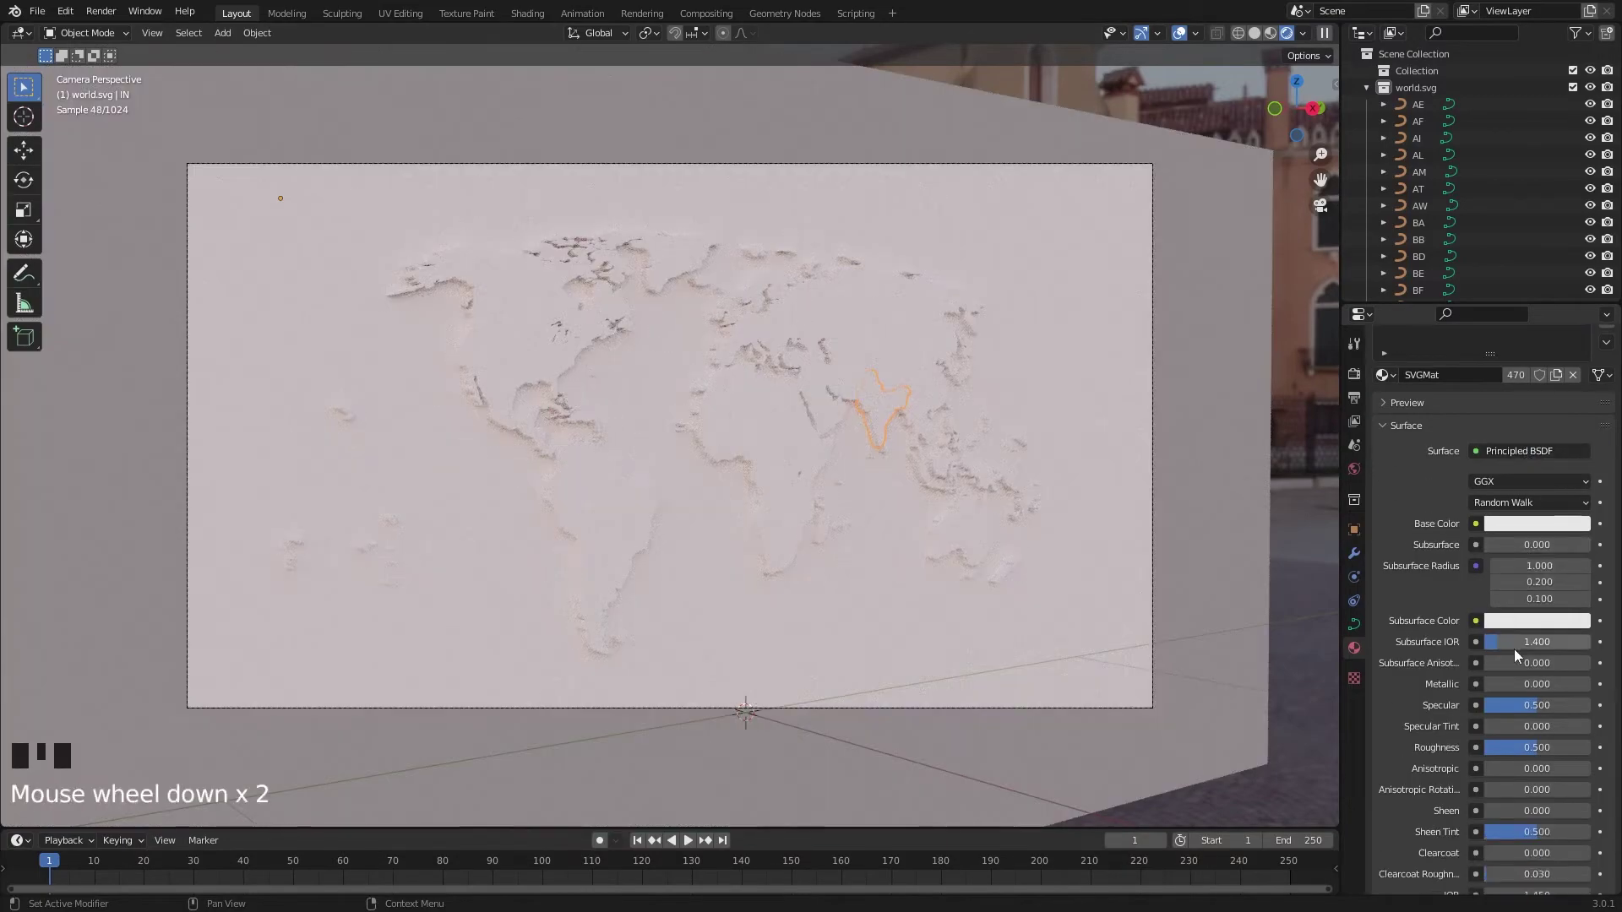
left_click_drag(1520, 684, 1590, 684)
scroll(1574, 701, "down", 4)
left_click_drag(1533, 612, 1495, 611)
Give the backdrop wall a new material with a dark grey base color
left_click(1111, 295)
left_click(1496, 443)
left_click(1536, 592)
left_click_drag(1586, 360, 1576, 441)
Turn off the render noise threshold and set the render samples to 128
left_click(1354, 397)
left_click(1353, 374)
left_click(1480, 598)
left_click(1536, 632)
left_click(1536, 619)
left_click(1536, 619)
key("Return")
Render the map image, inspect it and close the render window
left_click(102, 11)
left_click(127, 30)
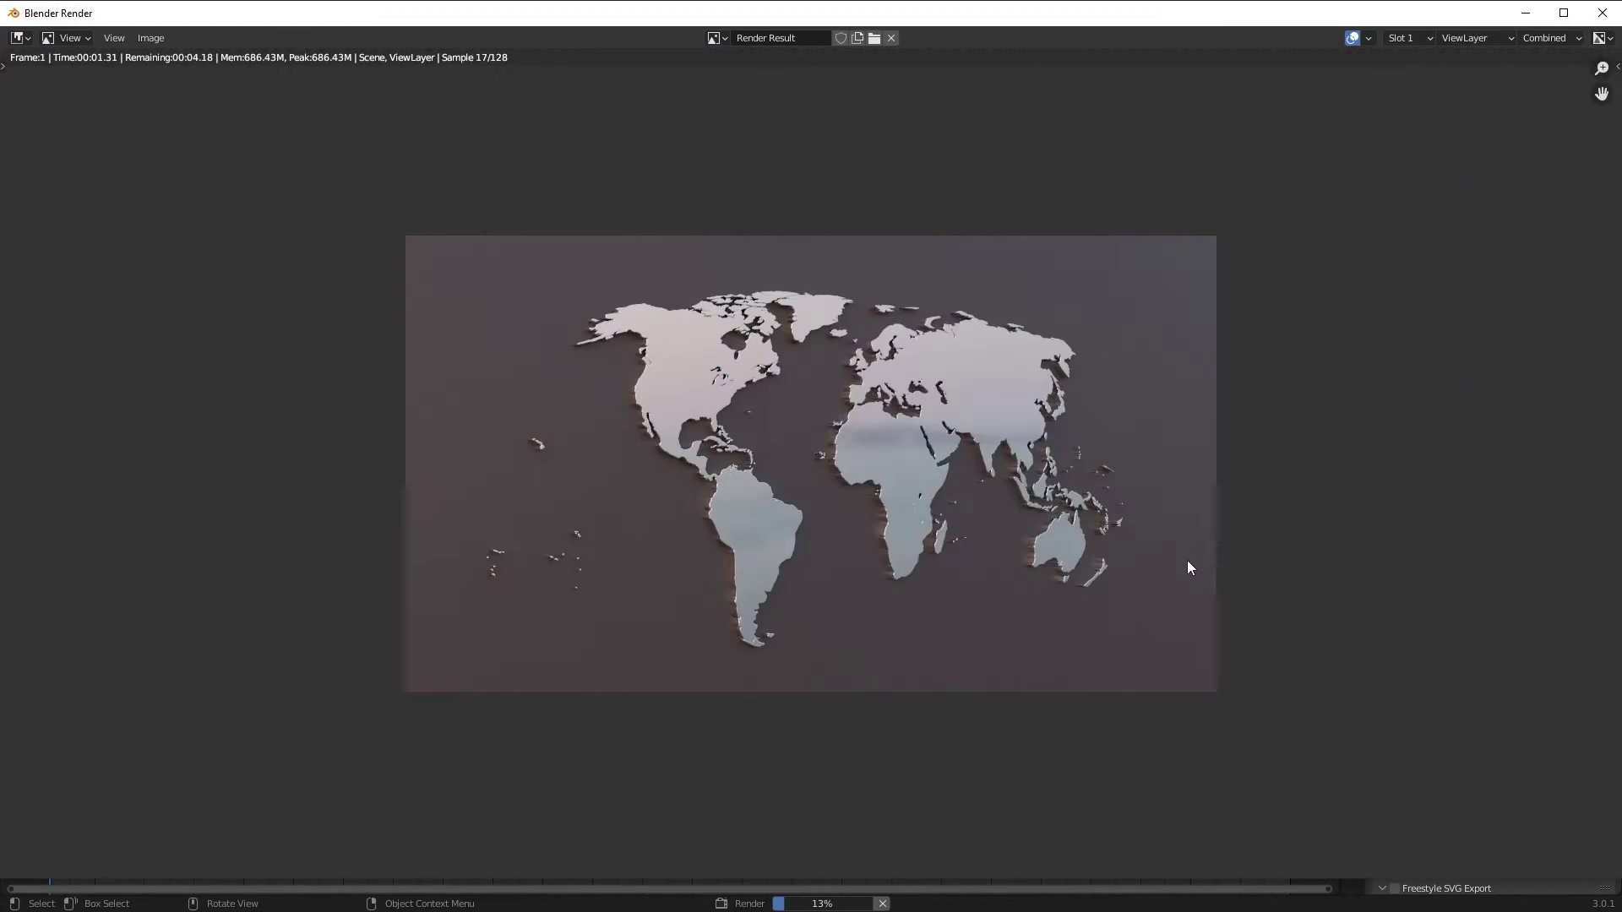
scroll(1305, 578, "up", 2)
left_click(1603, 14)
Move the backdrop wall along the X axis, closer to the extruded countries
middle_click_drag(1081, 332, 884, 478)
left_click(660, 327)
key("g")
key("x")
left_click(692, 320)
Move the camera and the backdrop wall out of world.svg into the collection named Collection
middle_click_drag(919, 404, 874, 438)
left_click(741, 414)
right_click(1498, 87)
left_click(1383, 180)
scroll(1054, 353, "down", 6)
middle_click_drag(1054, 353, 992, 386)
left_click(783, 448)
left_click(686, 328, "shift")
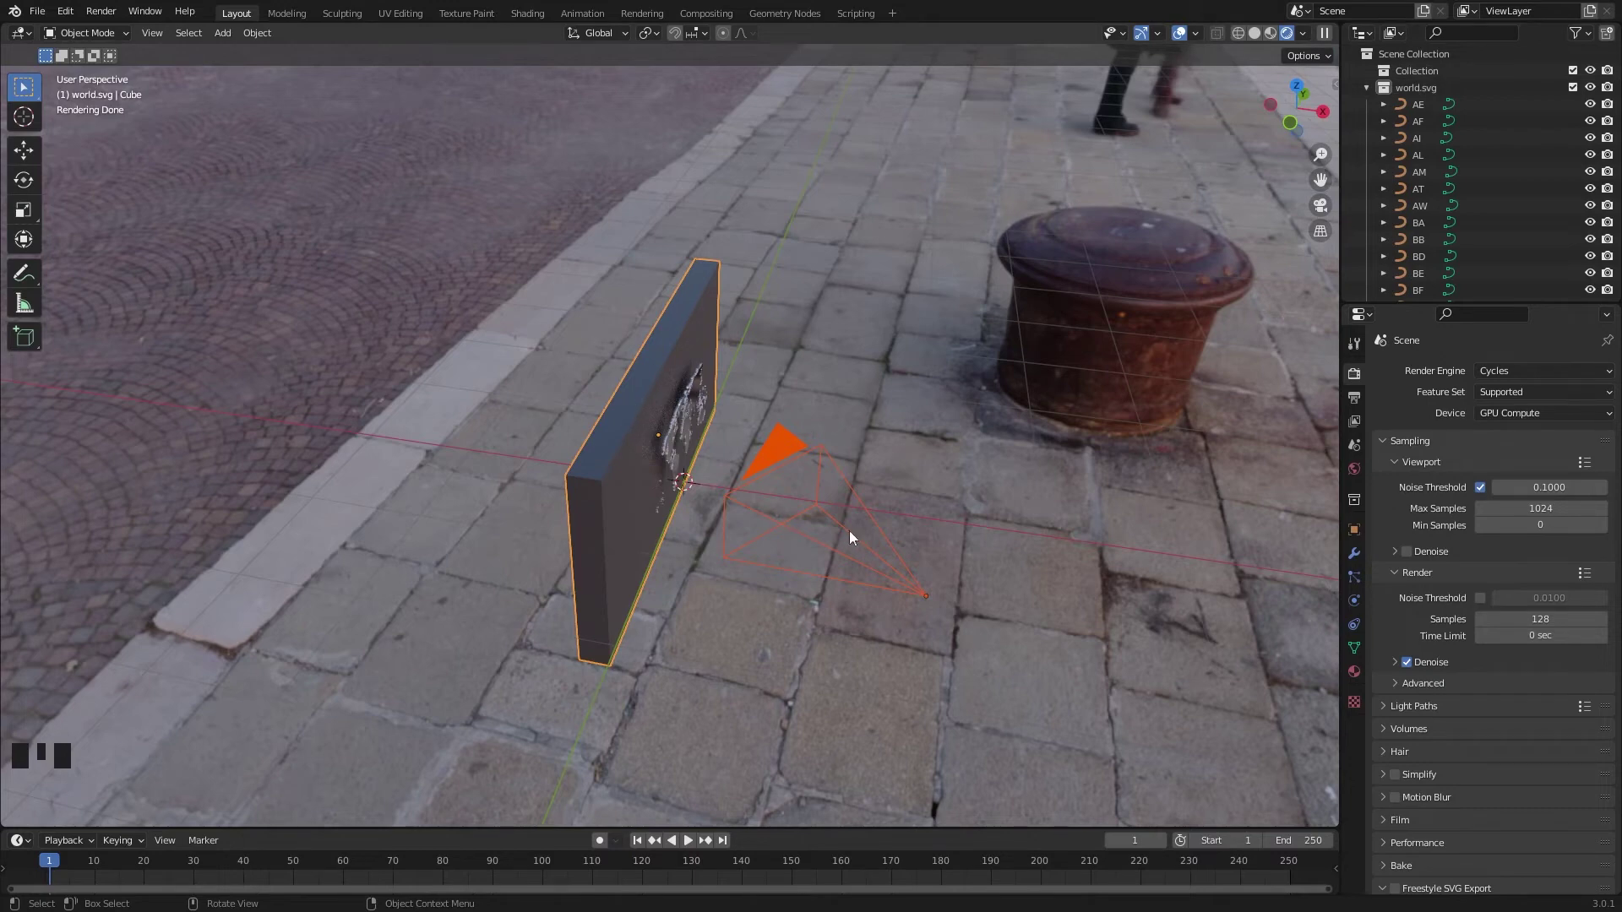
key("m")
left_click(764, 571)
Select all objects in the world.svg collection and enable snapping to faces
left_click(1430, 121)
right_click(1429, 121)
left_click(1310, 178)
left_click(696, 32)
left_click(640, 136)
left_click(677, 31)
Move the selected countries along the X axis so they sit against the backdrop wall
middle_click_drag(815, 473, 762, 478)
key("g")
key("x")
left_click(723, 483)
scroll(738, 517, "up", 3)
mouse_move(738, 517)
middle_mouse_down()
mouse_move(757, 481)
mouse_move(782, 496)
mouse_move(765, 549)
mouse_move(669, 539)
mouse_move(642, 473)
mouse_move(760, 502)
middle_mouse_up()
left_click(827, 539)
scroll(760, 502, "up", 3)
Select all the world.svg countries and set each one's origin to its own geometry
key("a")
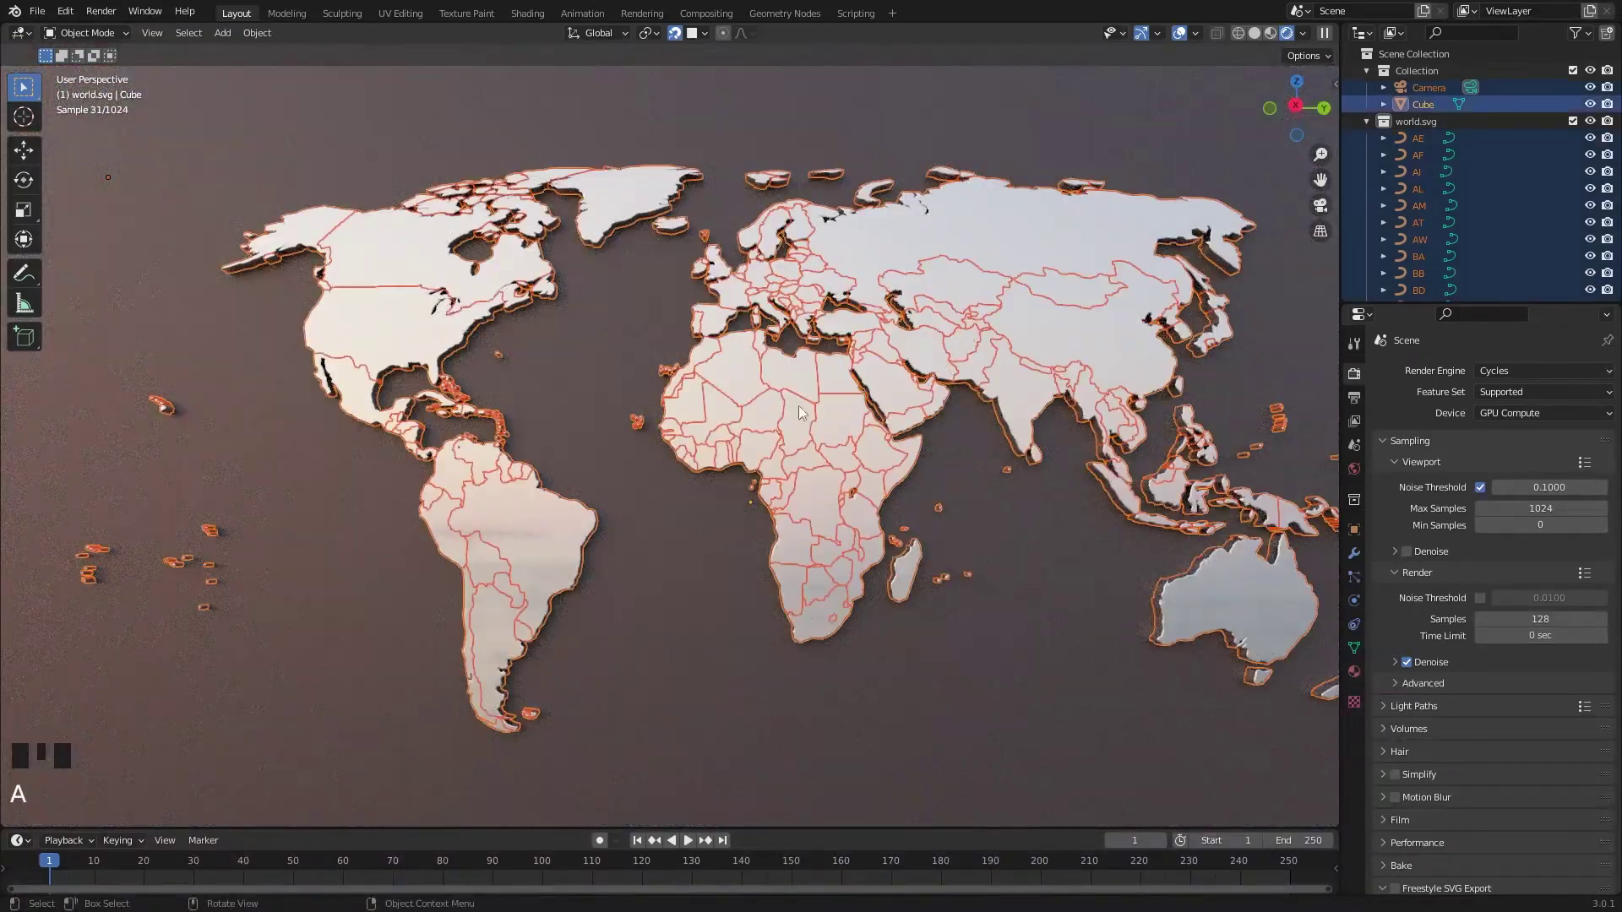
scroll(839, 585, "down", 5)
middle_click_drag(839, 584, 871, 687)
left_click(926, 686)
scroll(882, 634, "up", 2)
right_click(1417, 121)
left_click(1320, 171)
right_click(800, 377)
mouse_move(767, 450)
left_click(902, 473)
Through the camera with overlays hidden, scale the countries to about 0.88 around their individual origins to open gaps between them
middle_click_drag(895, 473, 826, 466)
key("KP_0")
left_click(651, 36)
left_click(687, 87)
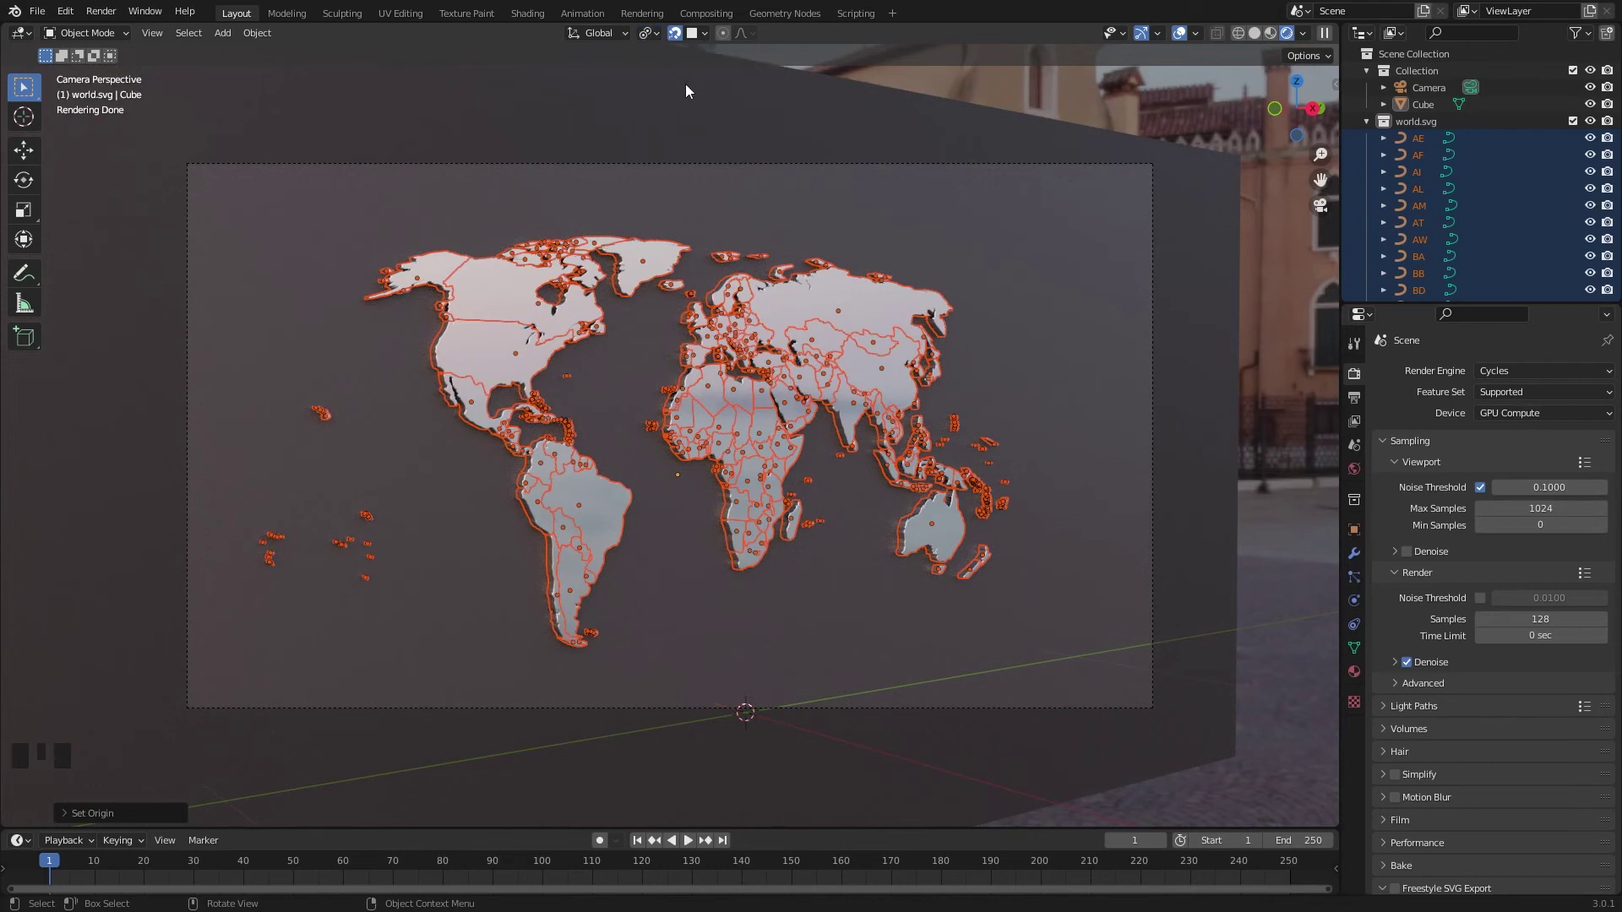
left_click(1179, 33)
key("s")
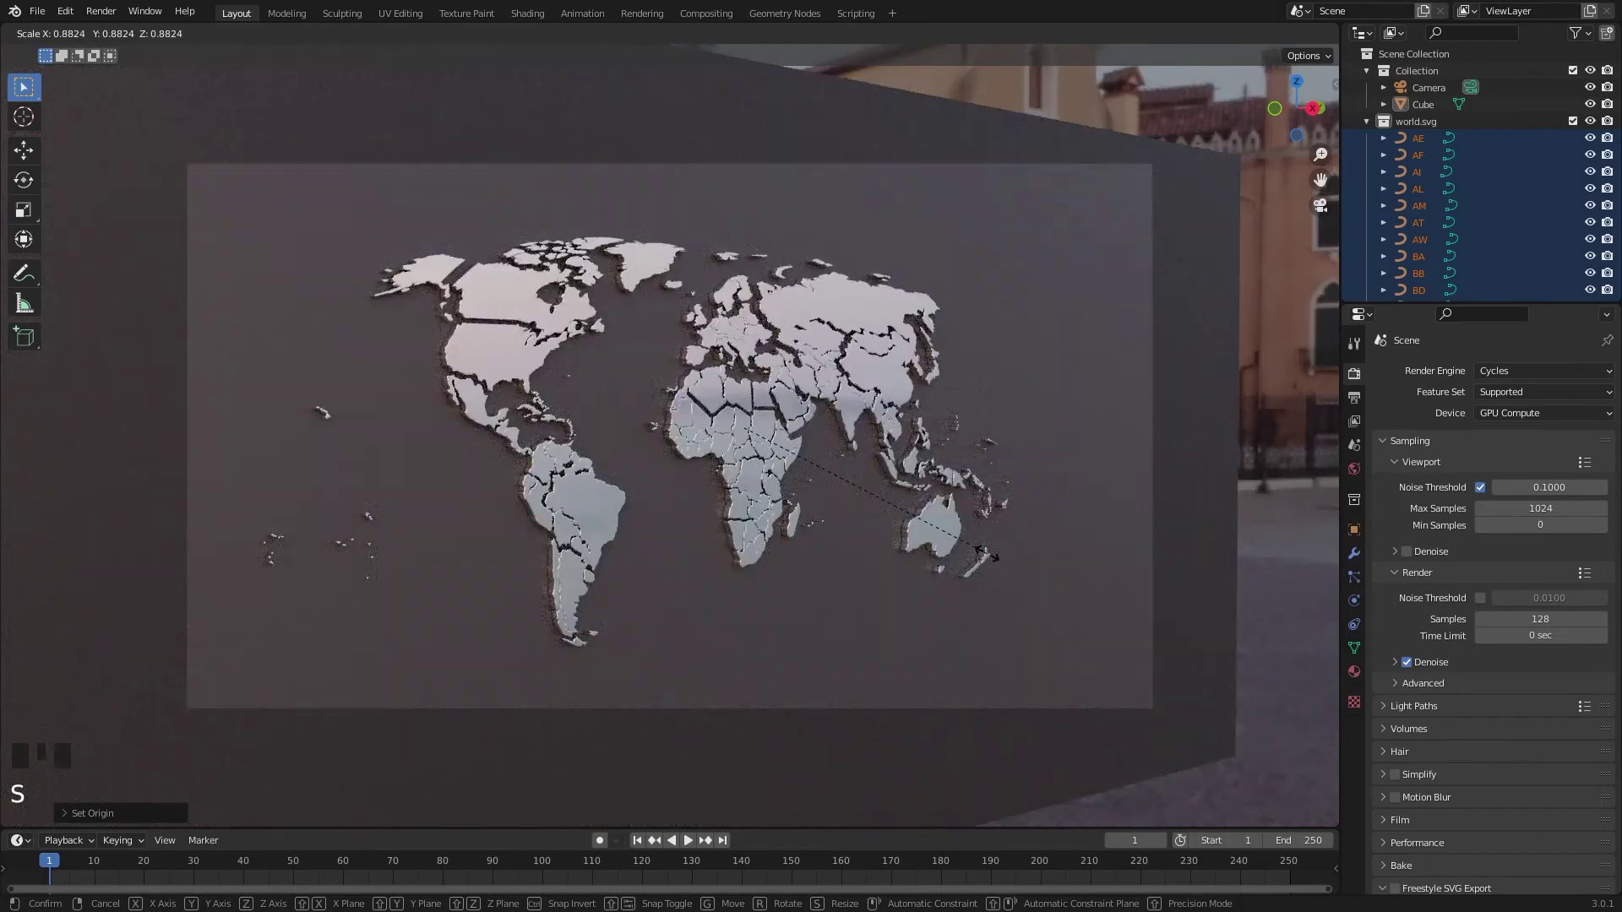
left_click(986, 556)
Render the map image again with the gaps between the countries
left_click(101, 11)
left_click(127, 32)
scroll(884, 477, "down", 3)
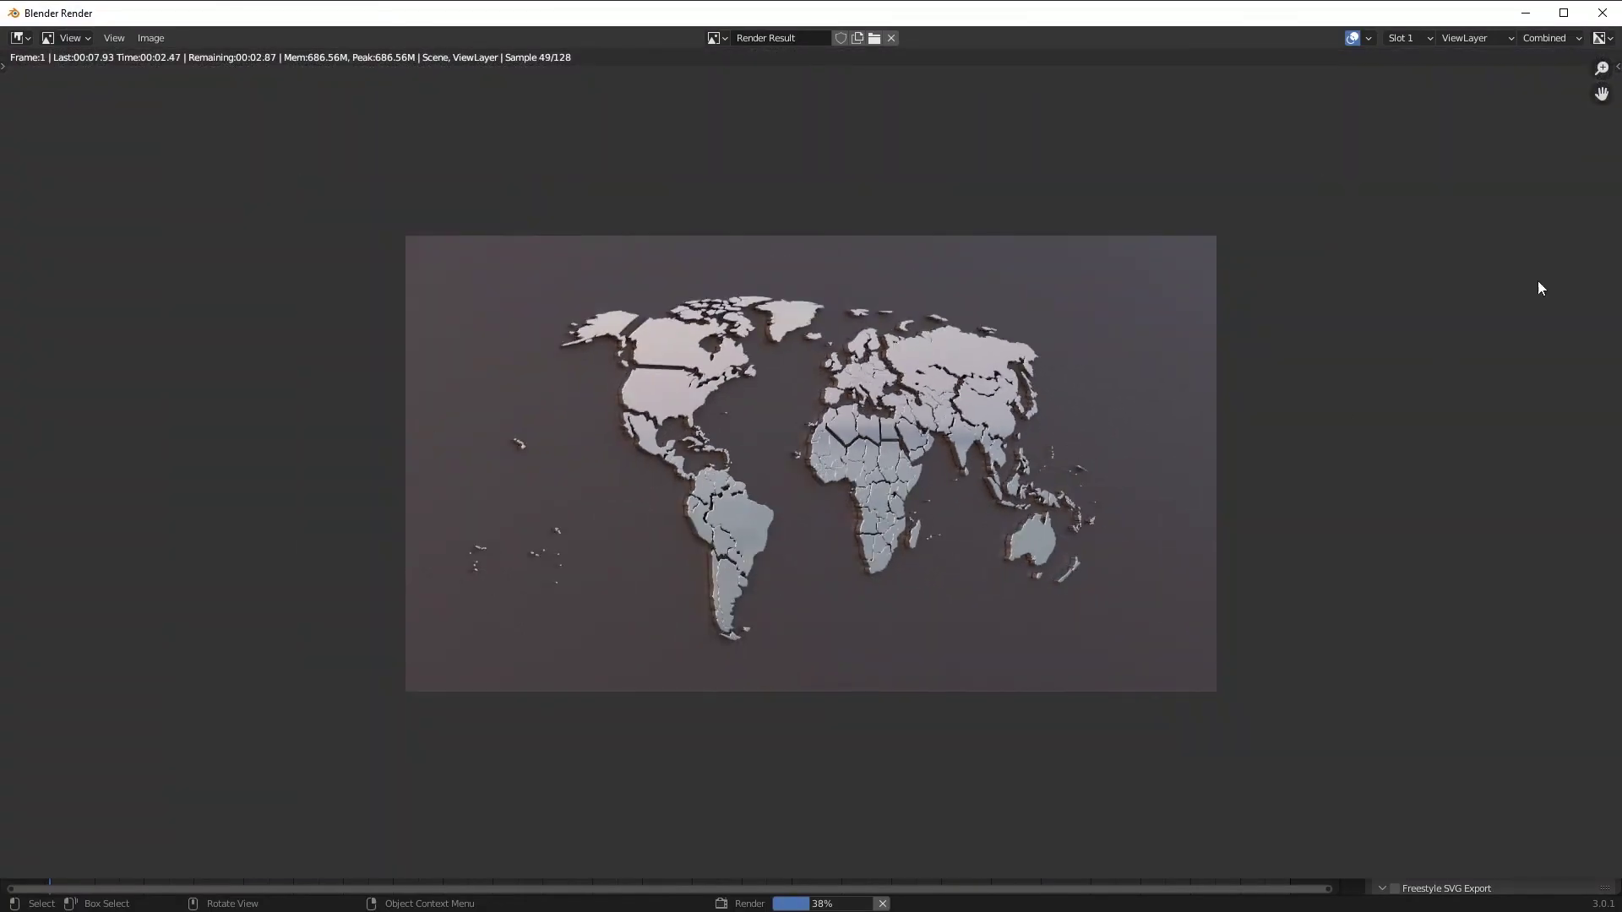